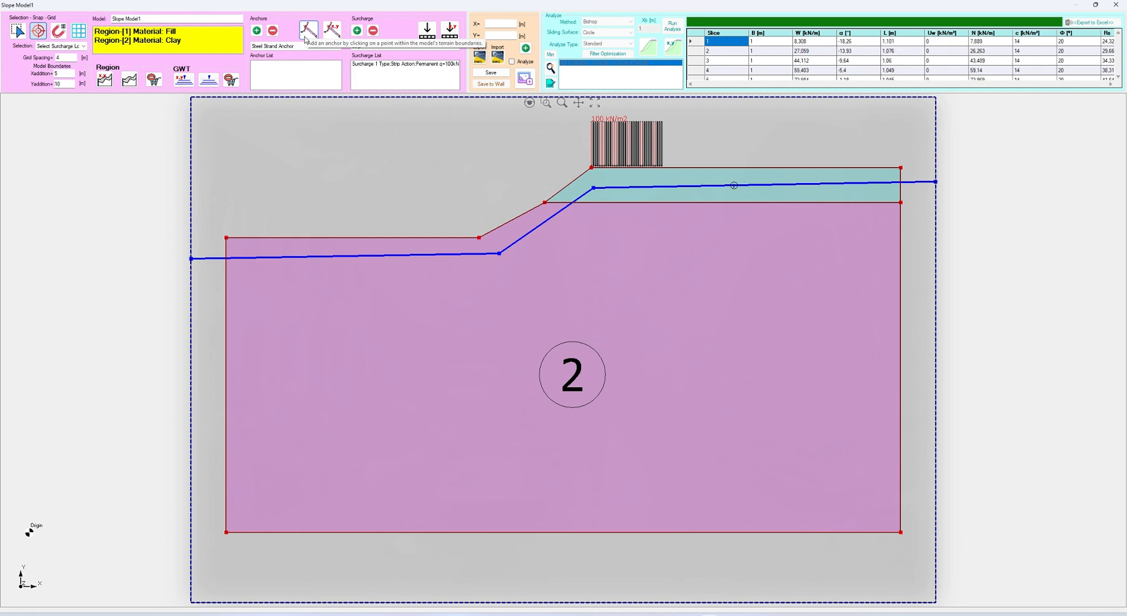
Step: Start a steel strand anchor by picking its location at the upper slope face, around X 78 m, Y 50.5 m
{"action": "left_click", "coordinate": [293, 46]}
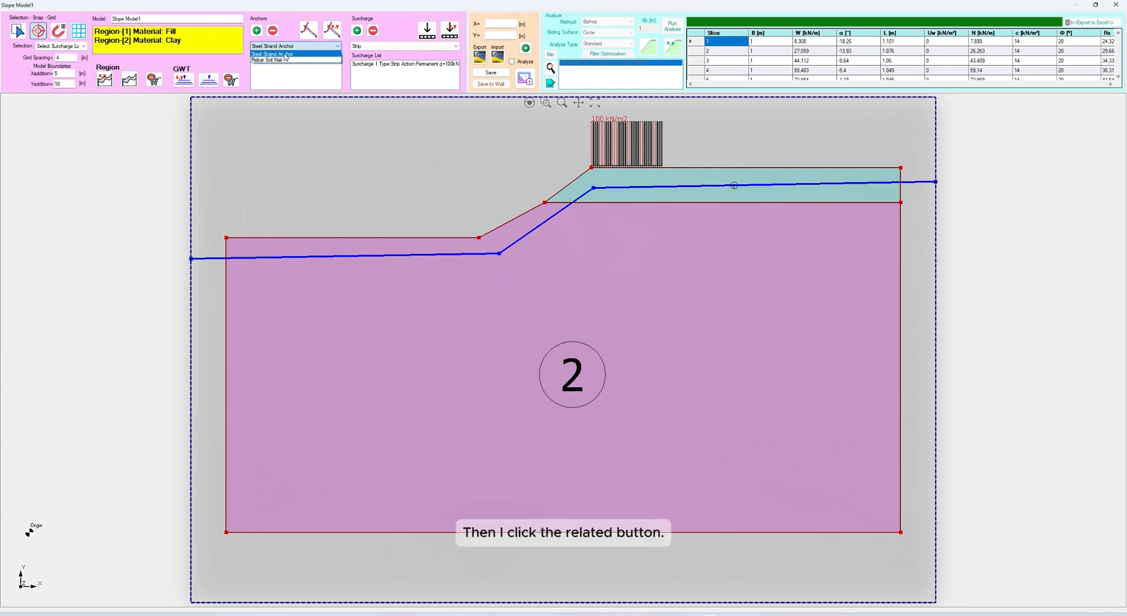
{"action": "left_click", "coordinate": [286, 54]}
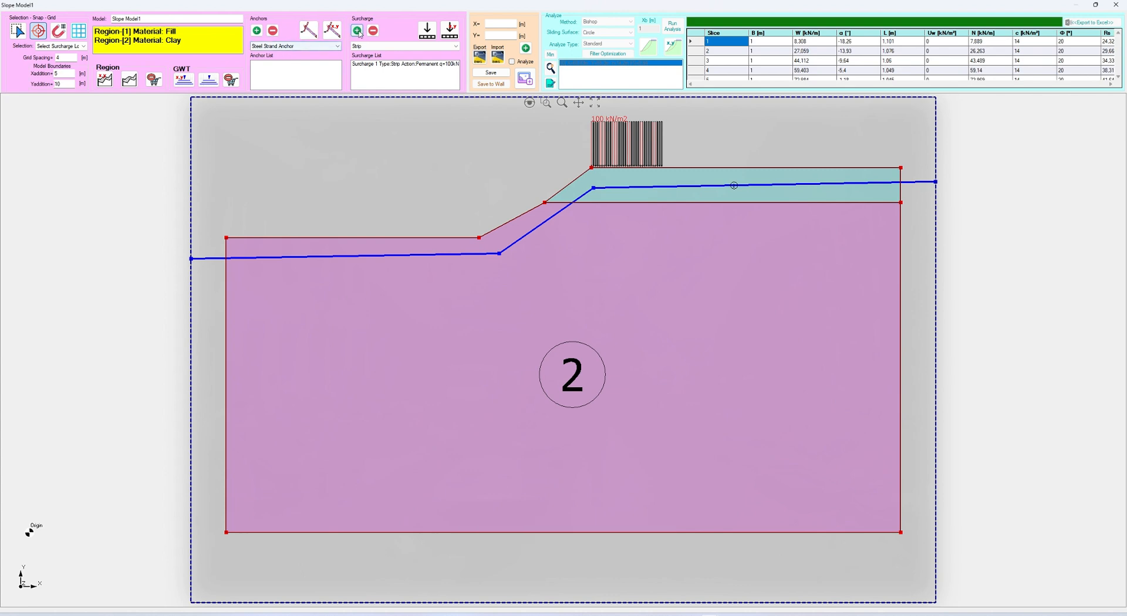
{"action": "left_click", "coordinate": [309, 29]}
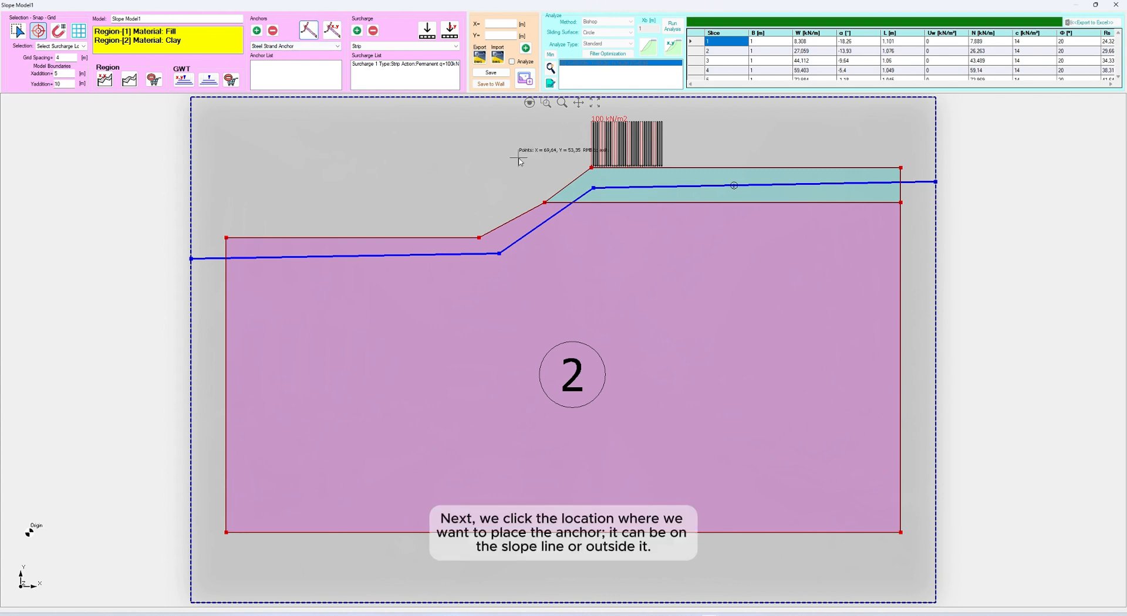
{"action": "scroll", "coordinate": [556, 173], "scroll_direction": "up", "scroll_amount": 2}
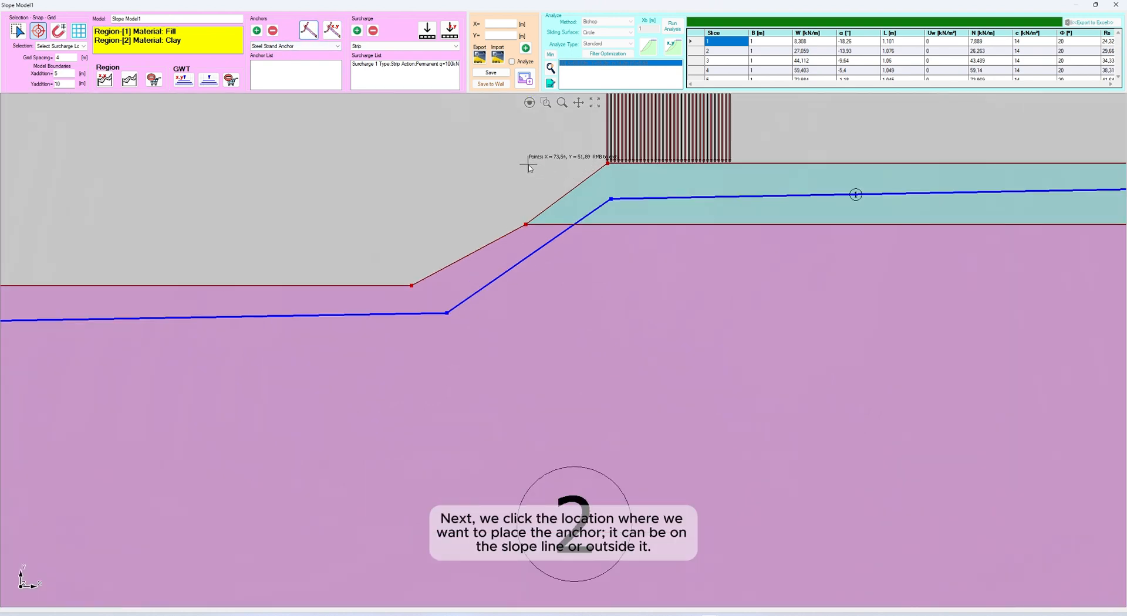
{"action": "left_click", "coordinate": [565, 176]}
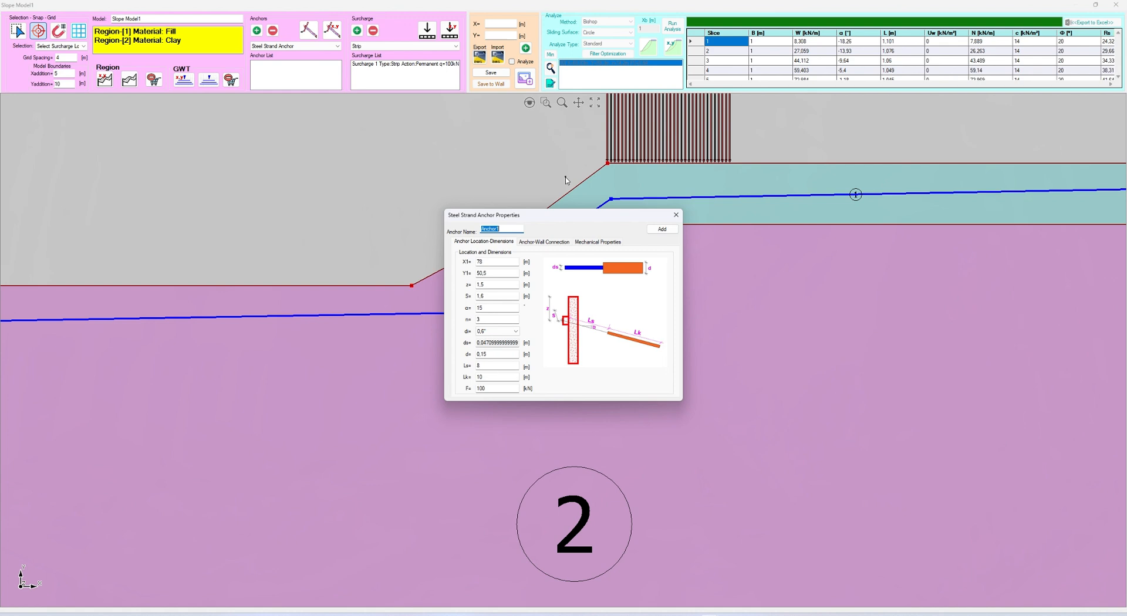
Step: Set the anchor's unbonded length La to 9 m, bond length Lk to 12 m and force F to 400 kN, and add it
{"action": "left_click", "coordinate": [514, 232]}
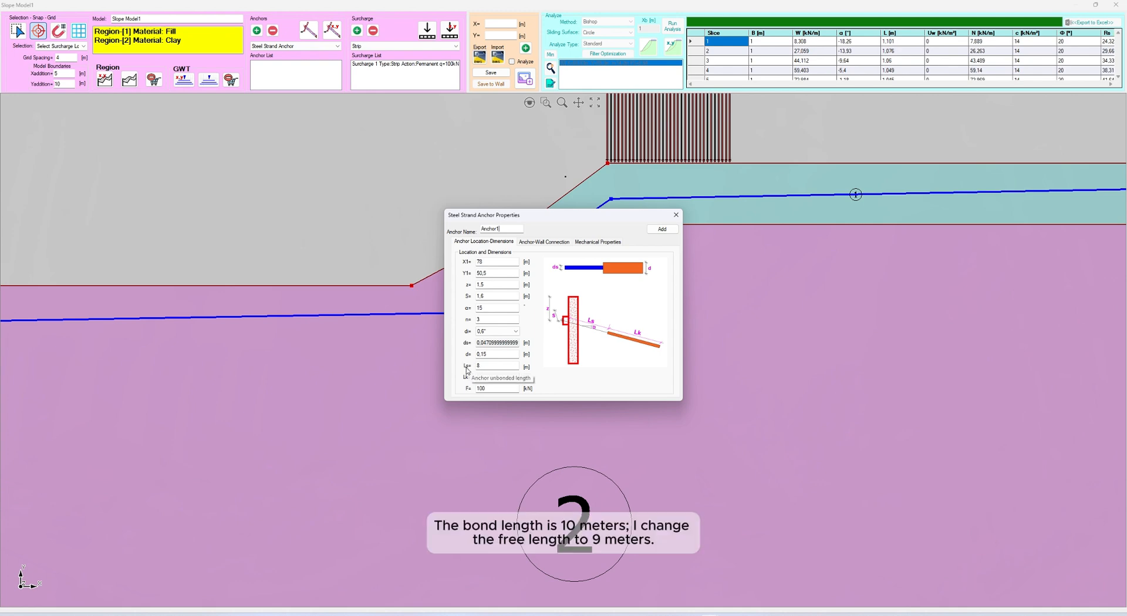
{"action": "double_click", "coordinate": [483, 366]}
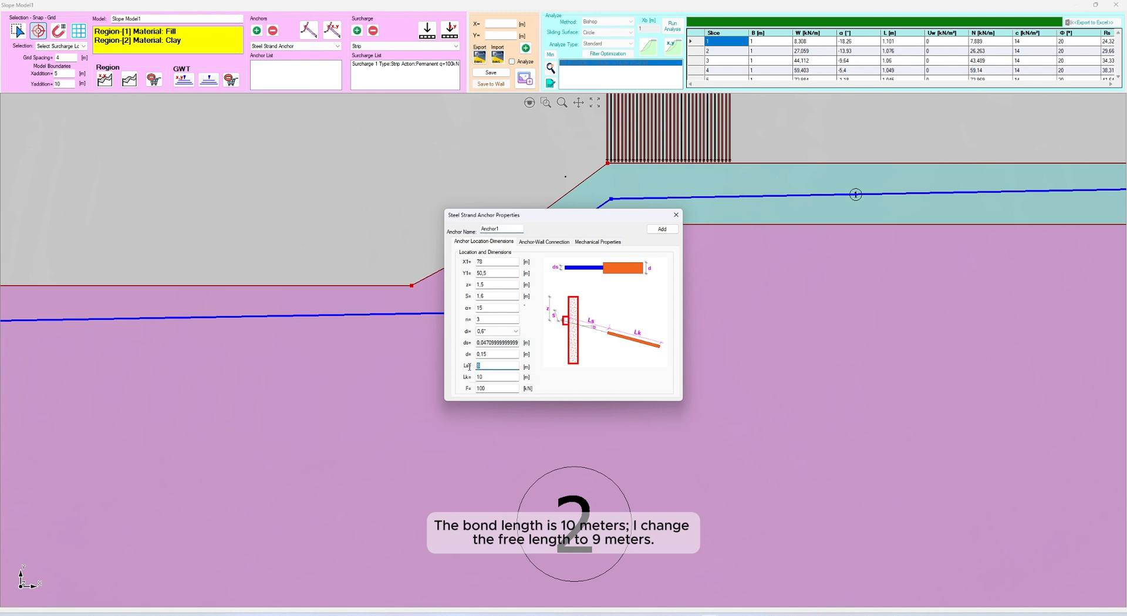
{"action": "double_click", "coordinate": [502, 376]}
{"action": "type", "text": "12"}
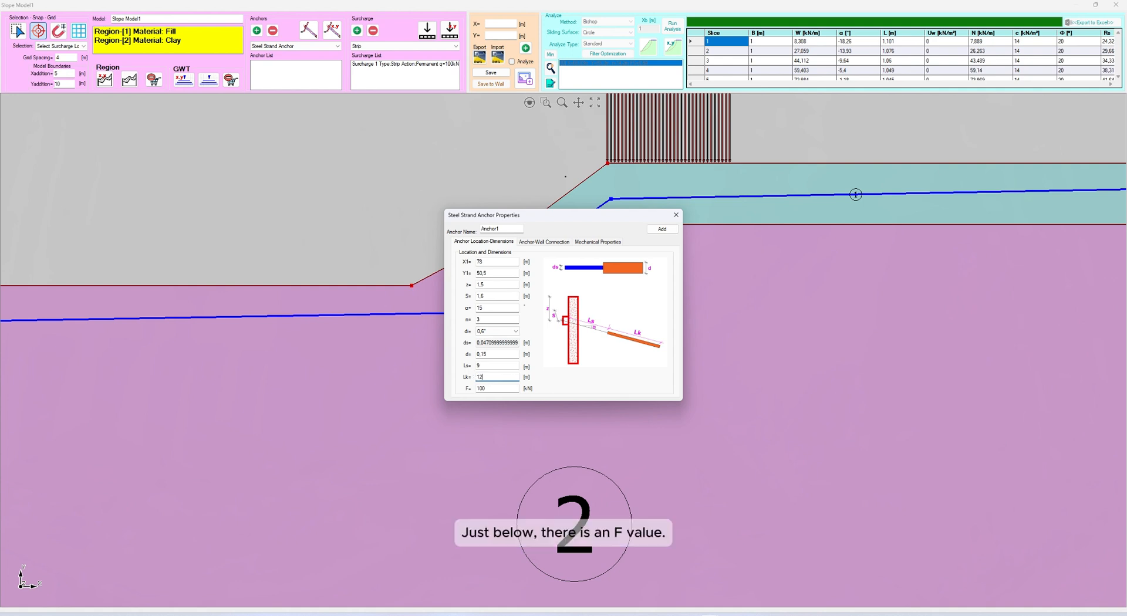
{"action": "left_click", "coordinate": [497, 388]}
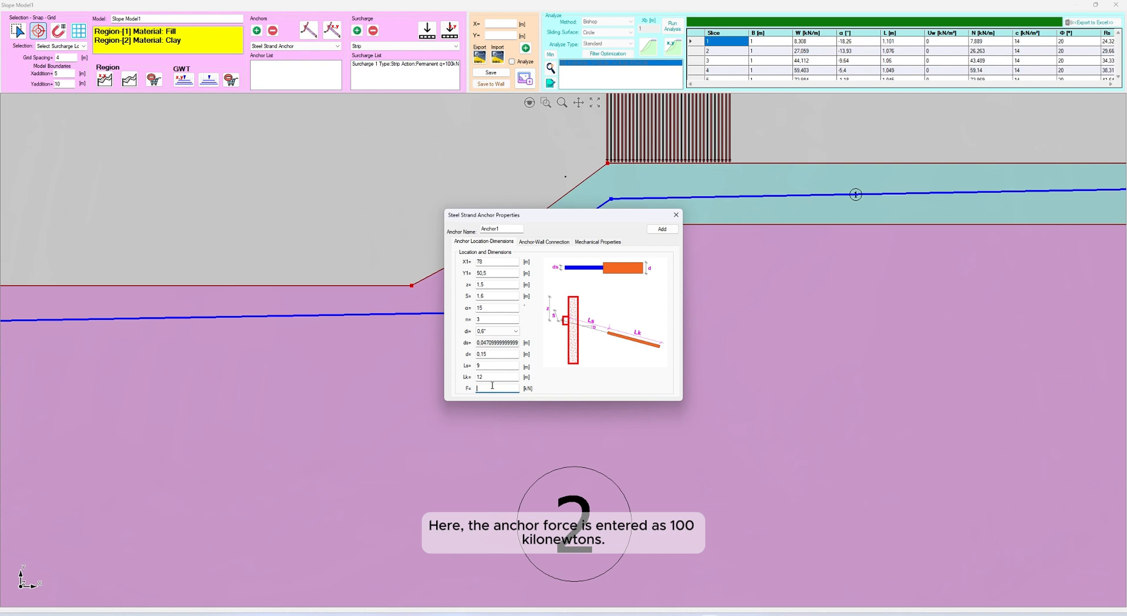
{"action": "type", "text": "400"}
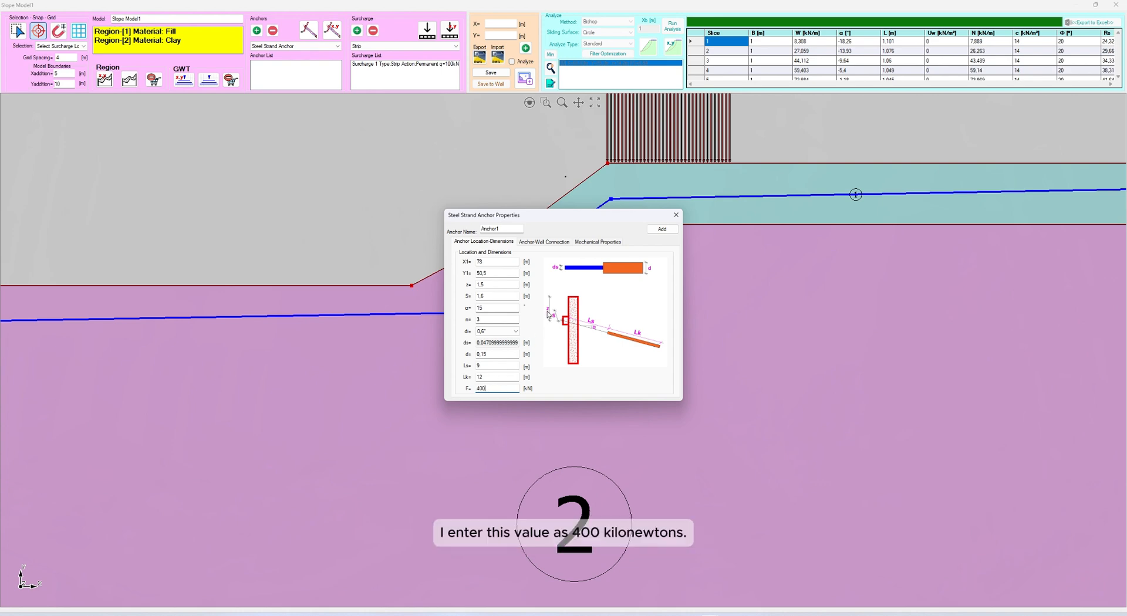
{"action": "left_click", "coordinate": [662, 231]}
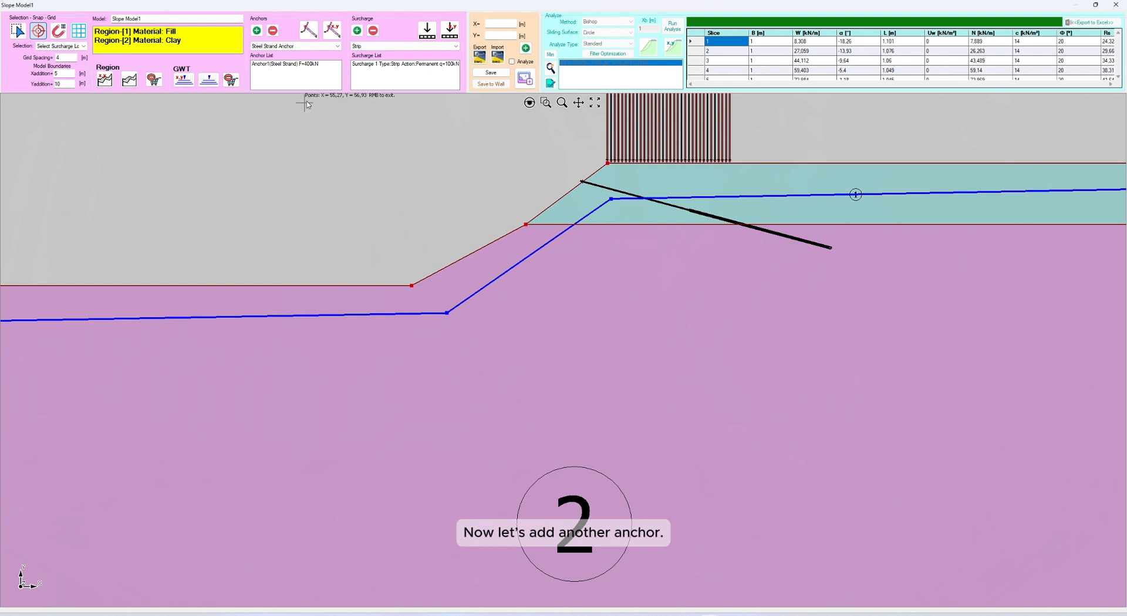
Step: Add a second steel strand anchor lower on the slope at about X 75.27 m, Y 48.45 m, with a force of 400 kN
{"action": "left_click", "coordinate": [308, 29]}
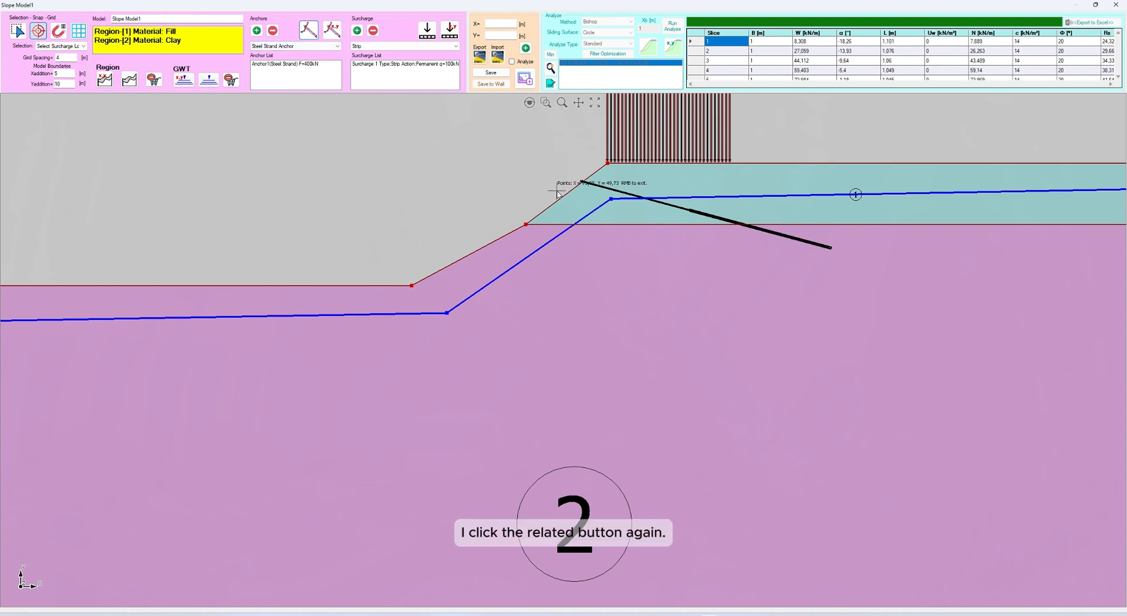
{"action": "left_click", "coordinate": [525, 201]}
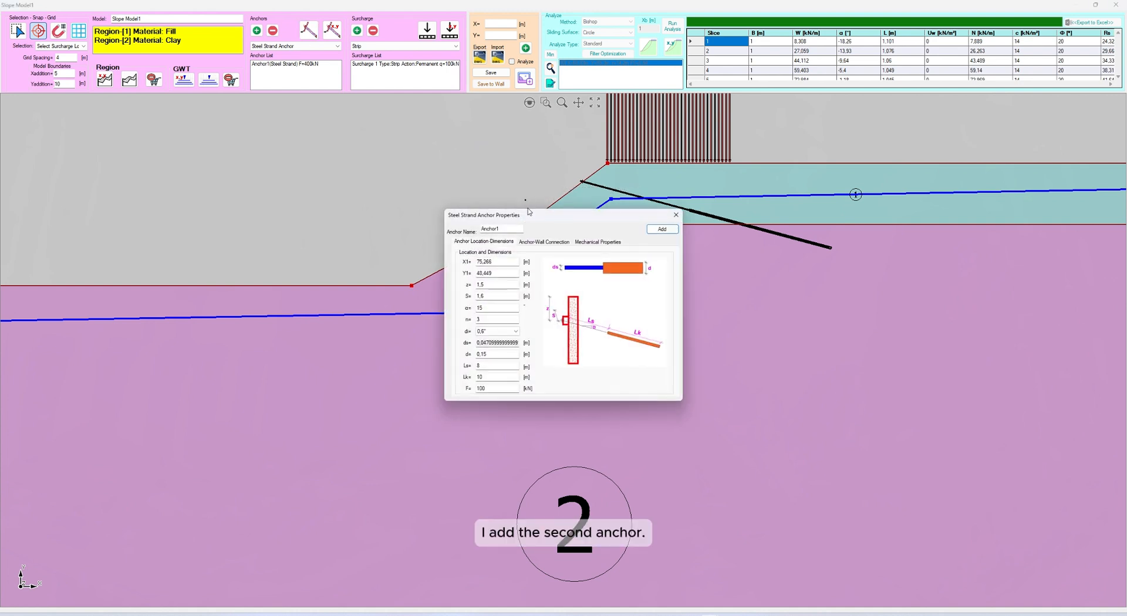
{"action": "double_click", "coordinate": [493, 389]}
{"action": "type", "text": "400"}
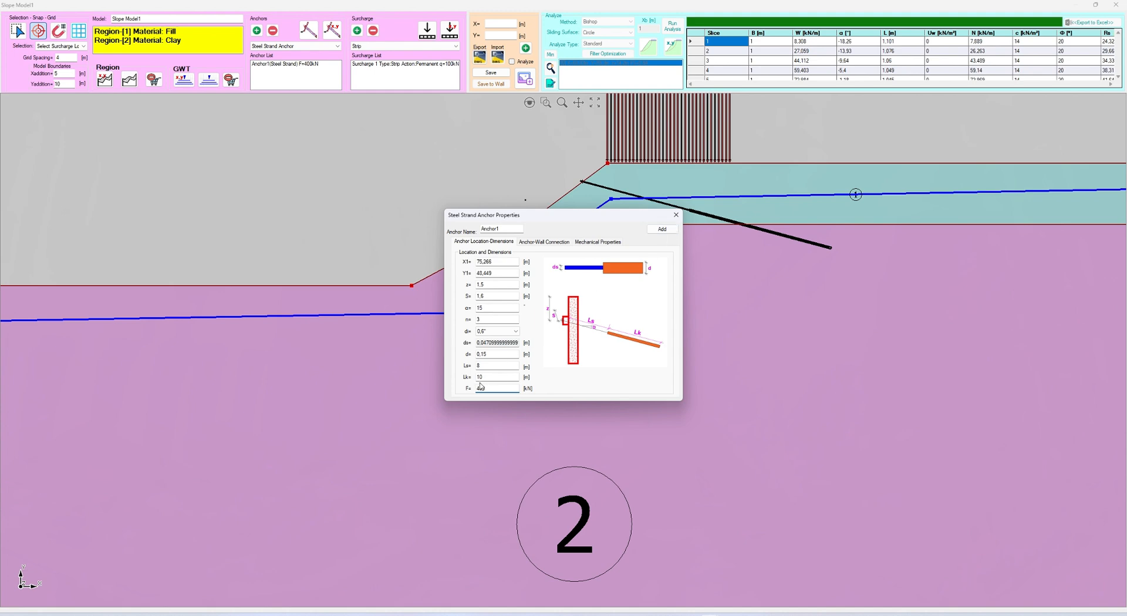
{"action": "left_click", "coordinate": [662, 228]}
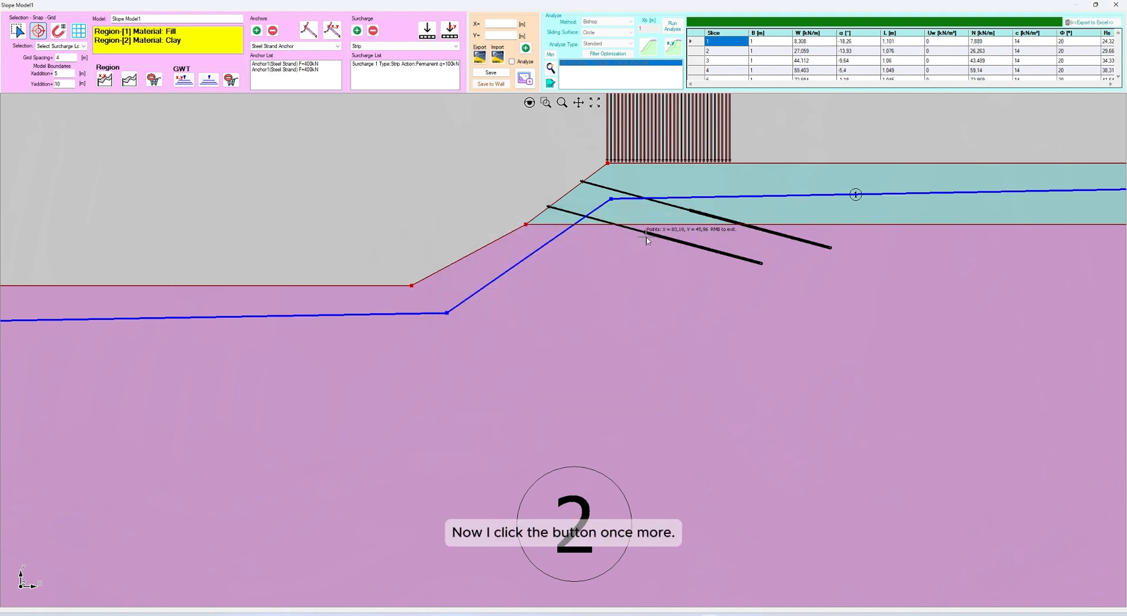
Step: Add a third steel strand anchor below the other two at about X 72.38 m, Y 46.49 m, with a 400 kN force
{"action": "left_click", "coordinate": [309, 30]}
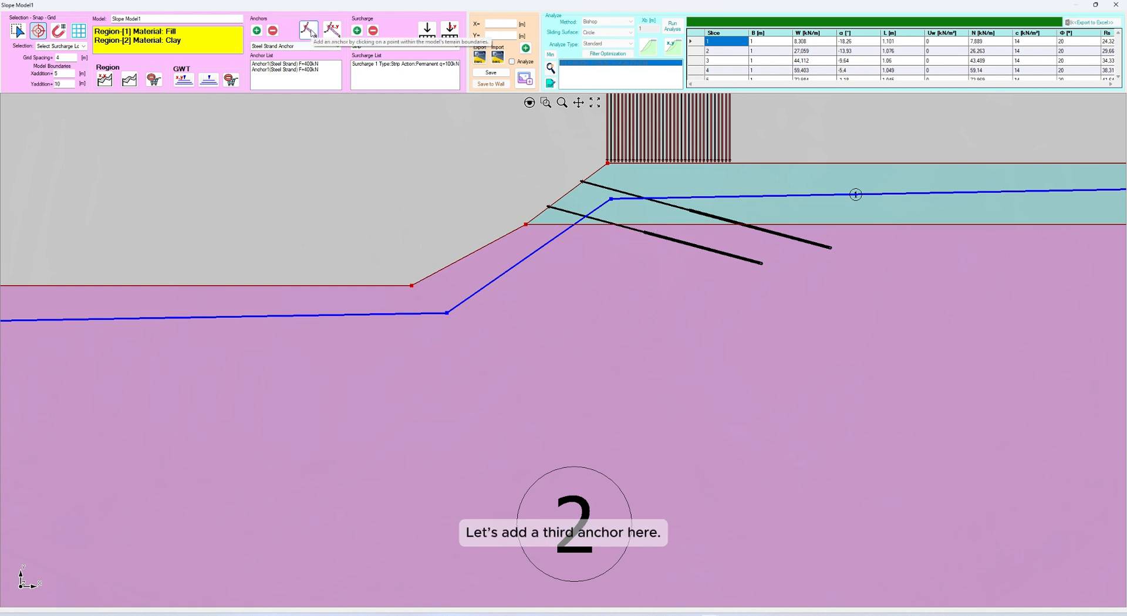
{"action": "left_click", "coordinate": [502, 230]}
{"action": "double_click", "coordinate": [487, 388]}
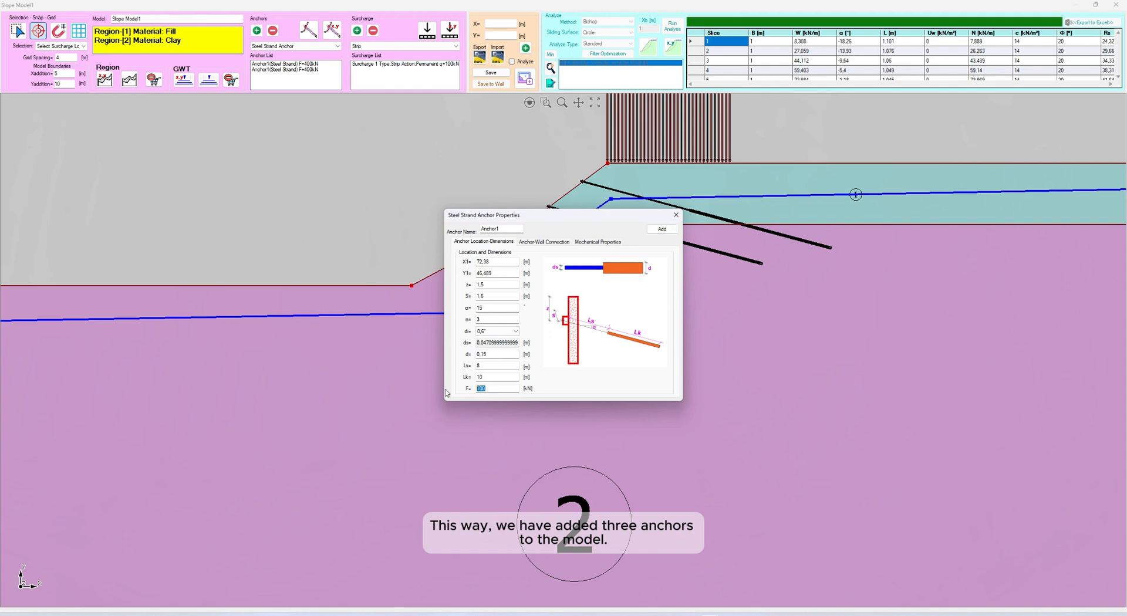
{"action": "type", "text": "400"}
{"action": "left_click", "coordinate": [672, 230]}
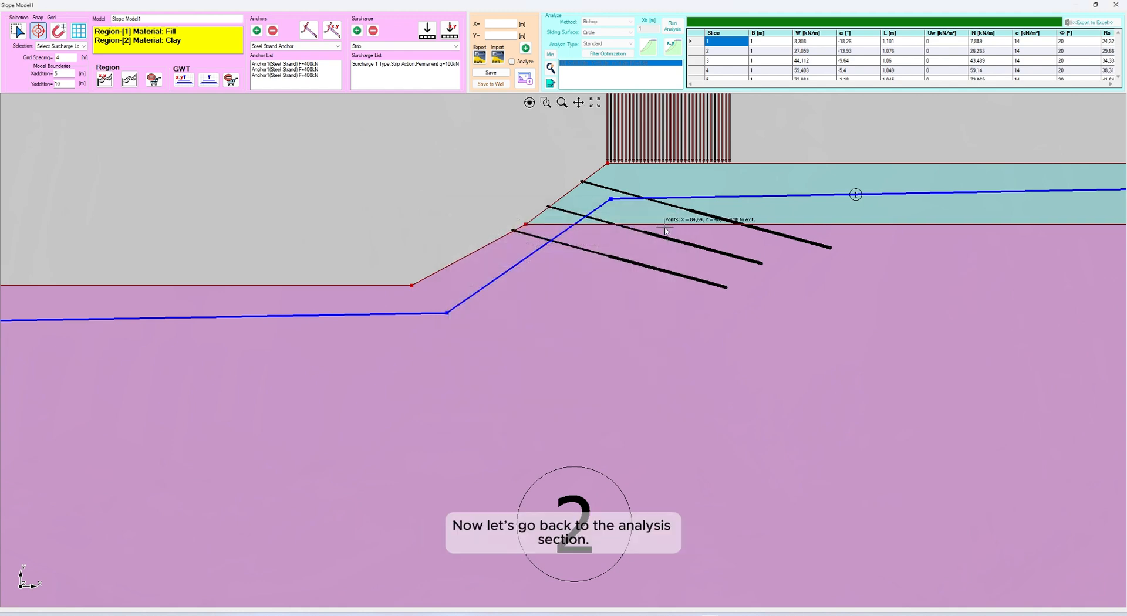
Step: Switch to analysis mode and run the stability analysis on the slope with its three anchors
{"action": "left_click", "coordinate": [527, 64]}
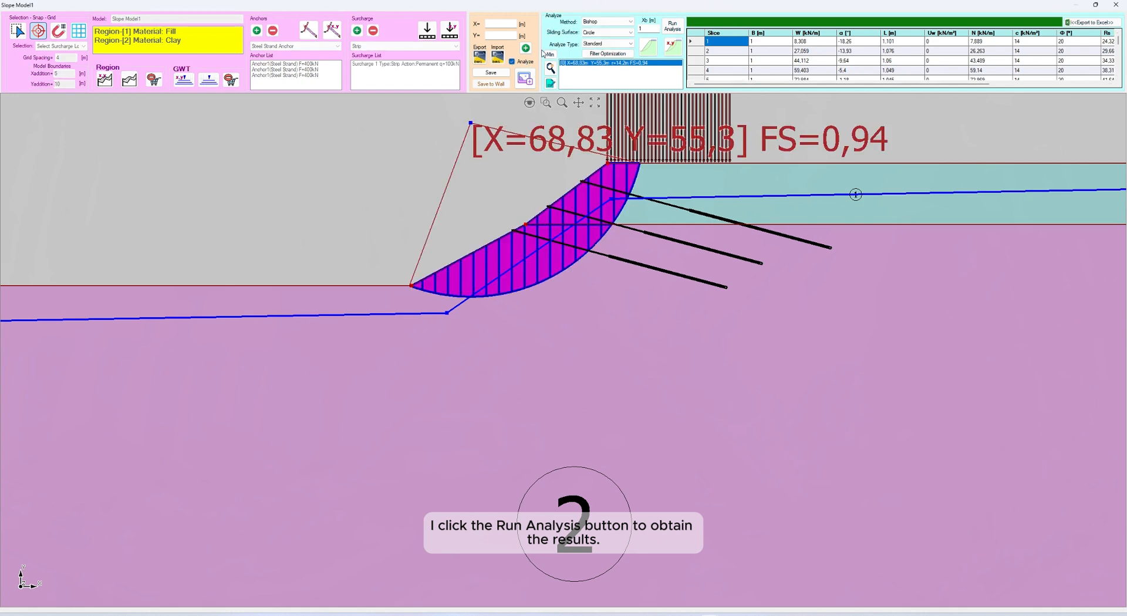
{"action": "left_click", "coordinate": [678, 28]}
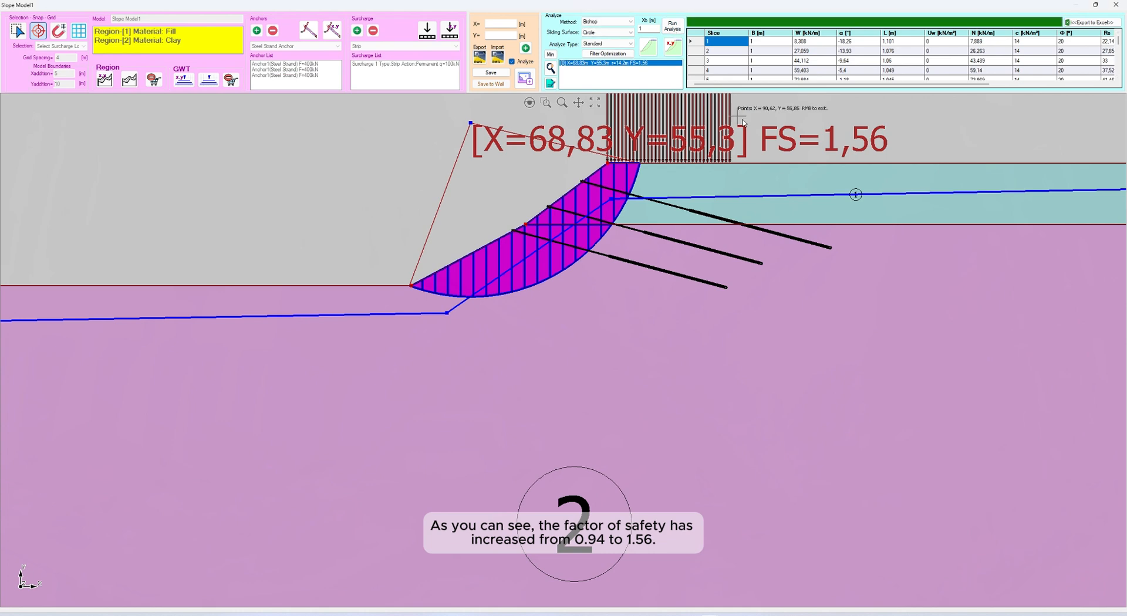
{"action": "left_click", "coordinate": [595, 102]}
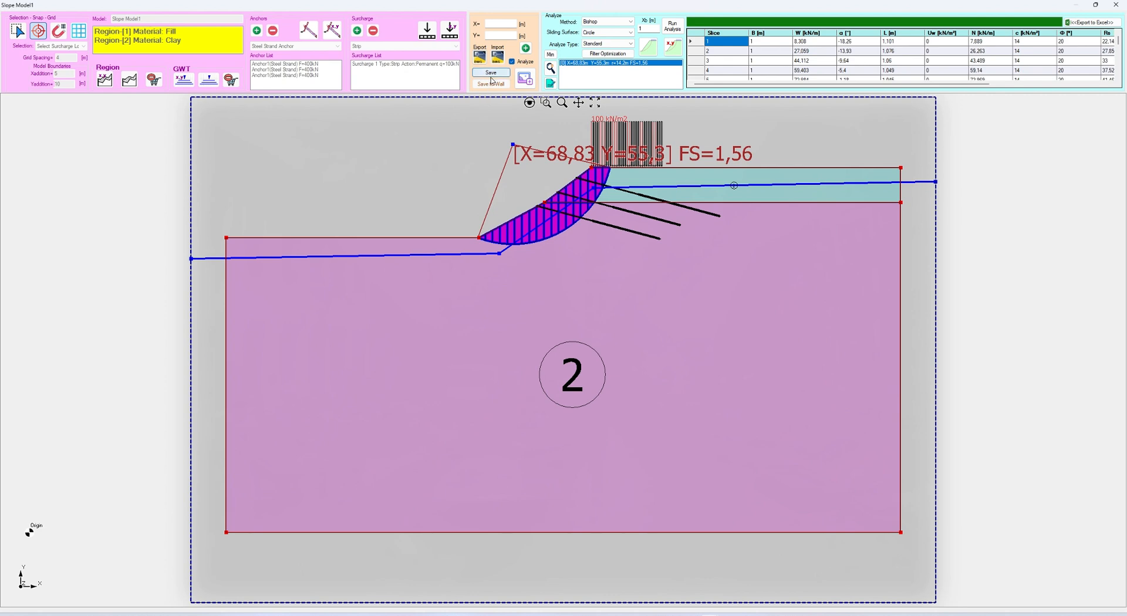
Step: Leave analysis mode and rename the model to "Slope Analysis Model1"
{"action": "left_click", "coordinate": [520, 65]}
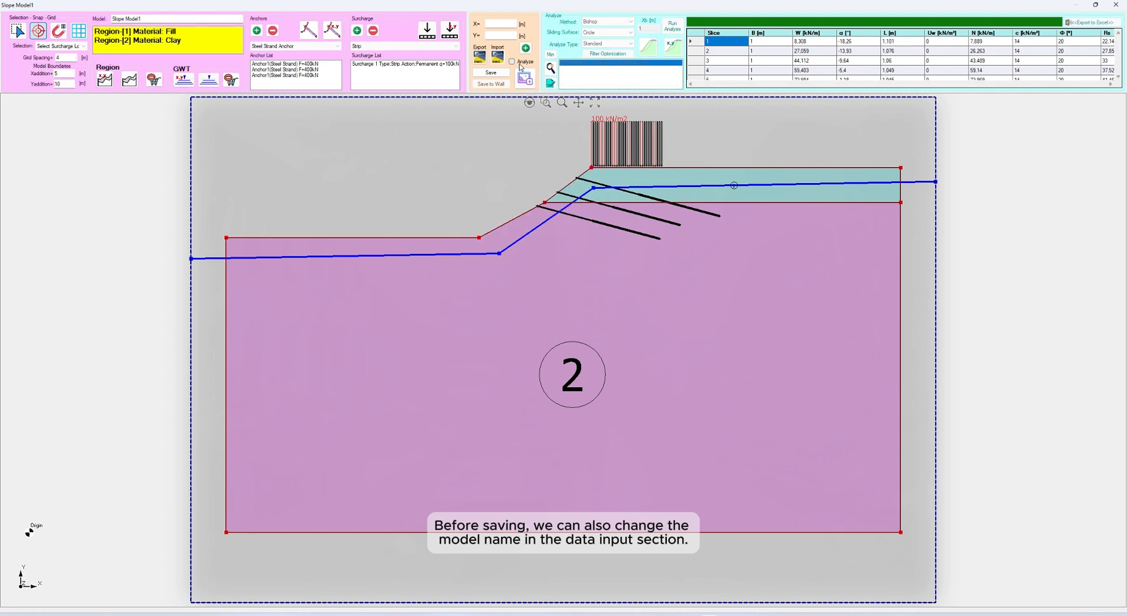
{"action": "left_click", "coordinate": [126, 18]}
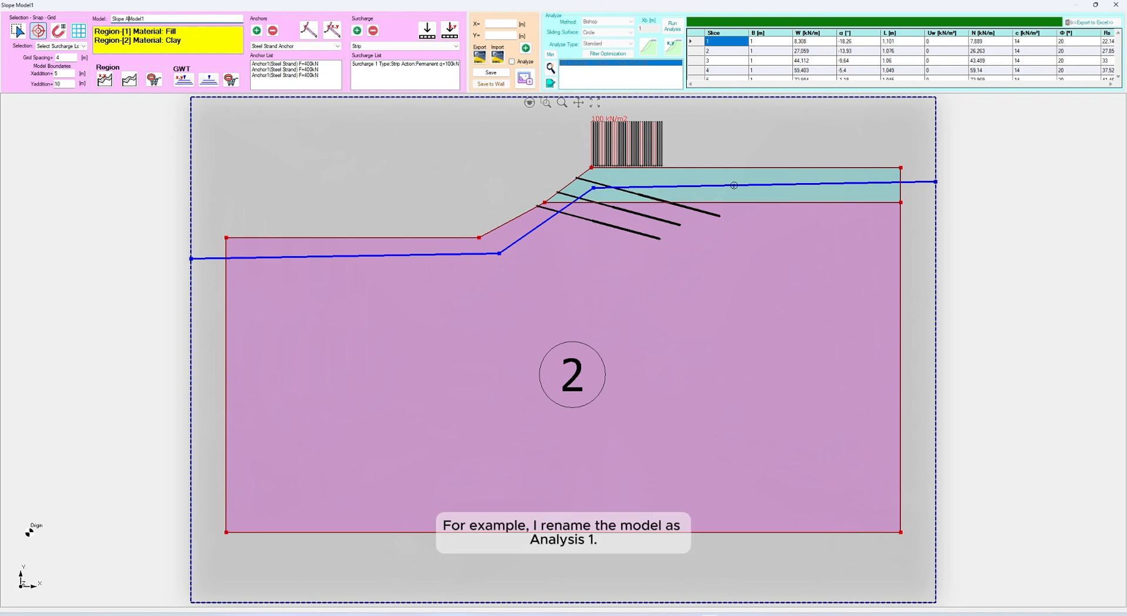
{"action": "type", "text": "Analysis"}
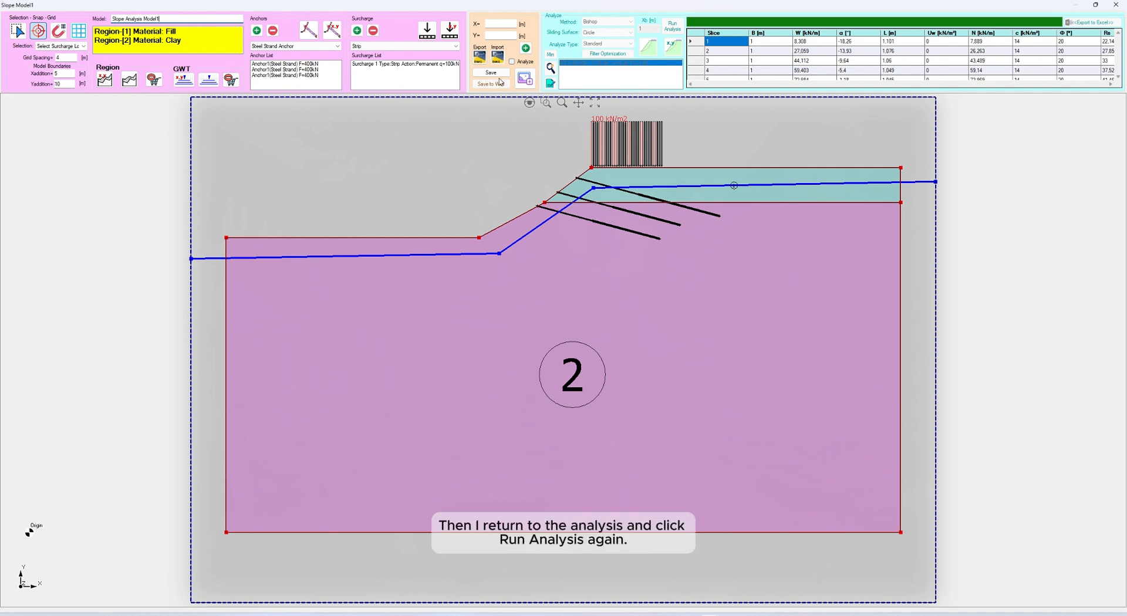
Step: Return to analysis mode, rerun the stability analysis and save the slope model
{"action": "left_click", "coordinate": [513, 61]}
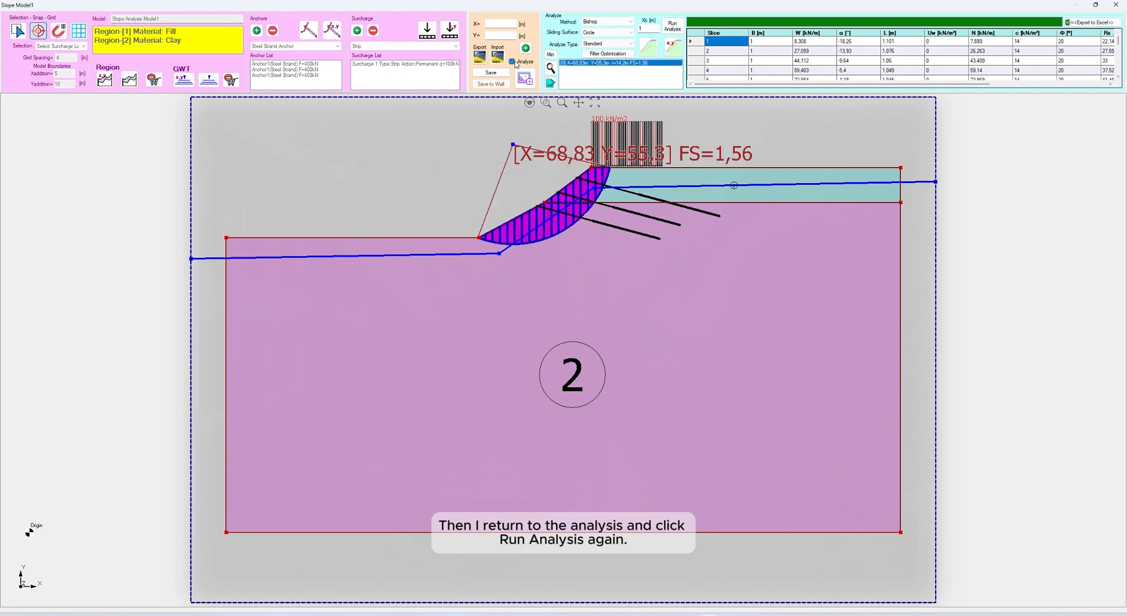
{"action": "left_click", "coordinate": [675, 26]}
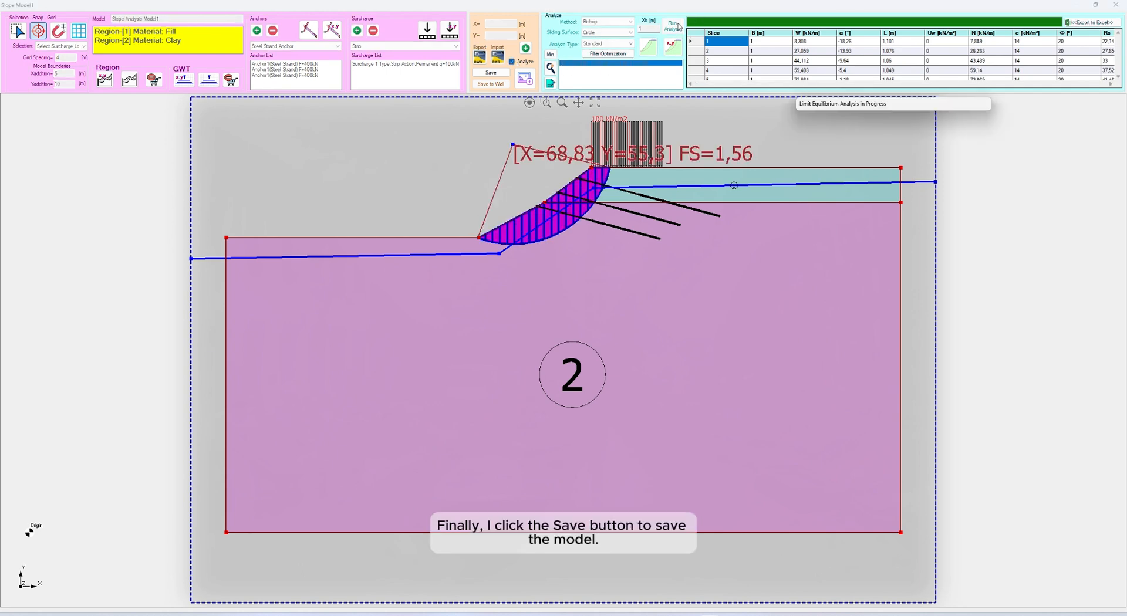
{"action": "left_click", "coordinate": [492, 72]}
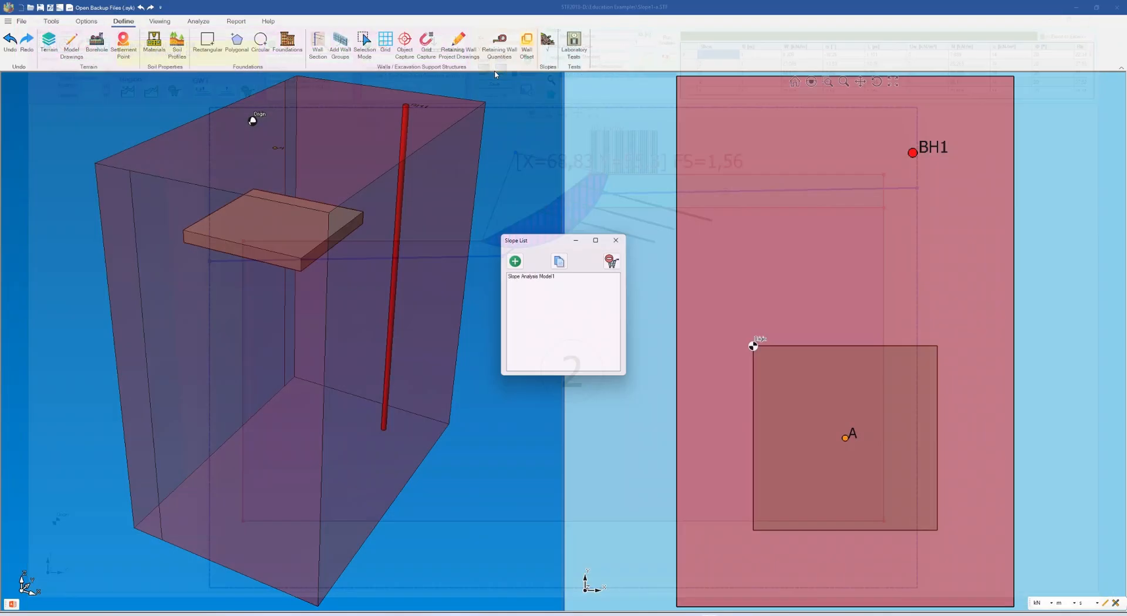